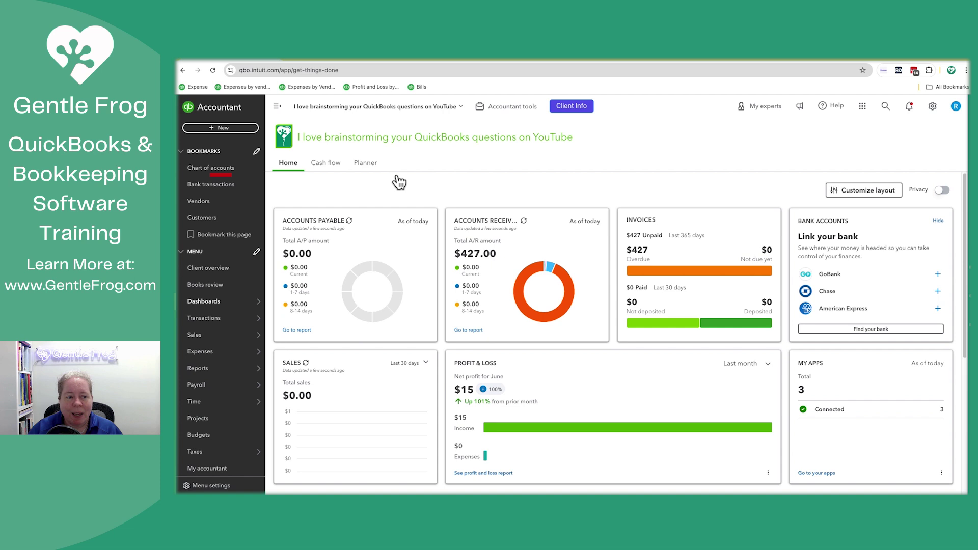
From the Chart of accounts, open the Checking register and confirm Checking is selected in the account list
{"action": "left_click", "coordinate": [220, 173]}
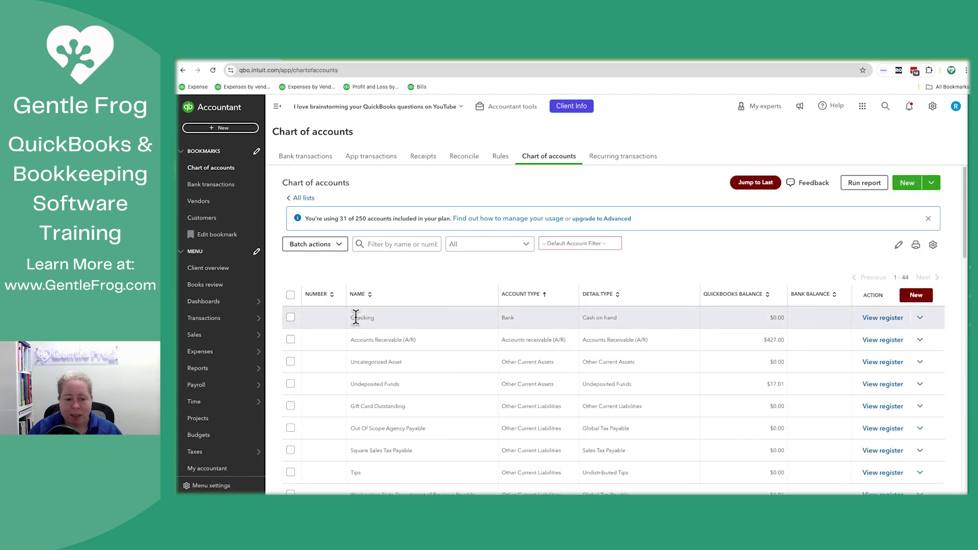
{"action": "left_click_drag", "start_coordinate": [357, 317], "coordinate": [384, 326]}
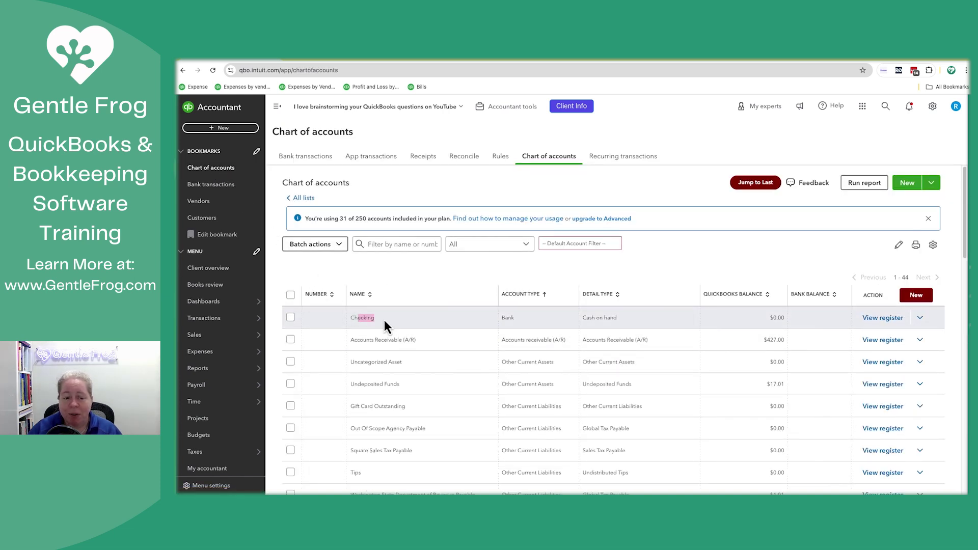
{"action": "left_click", "coordinate": [881, 318]}
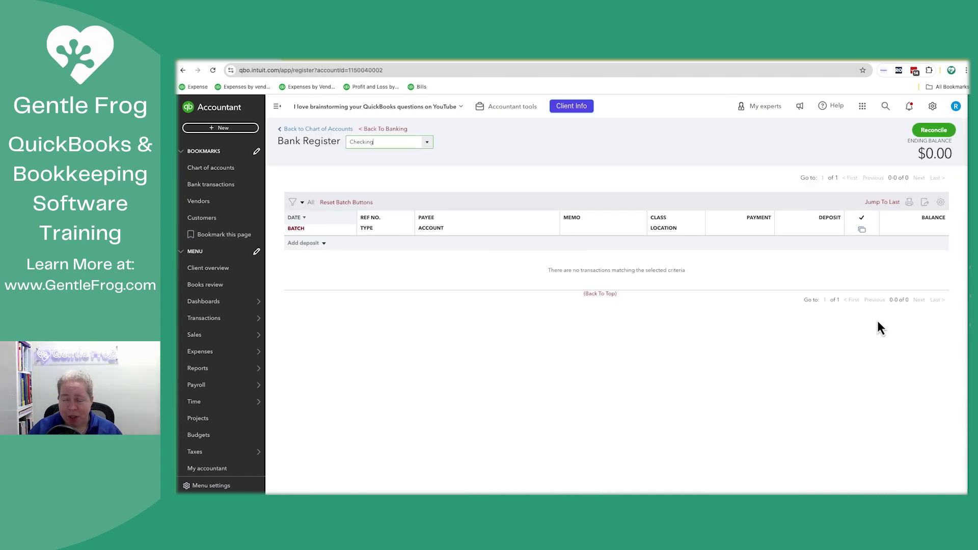
{"action": "left_click", "coordinate": [428, 145]}
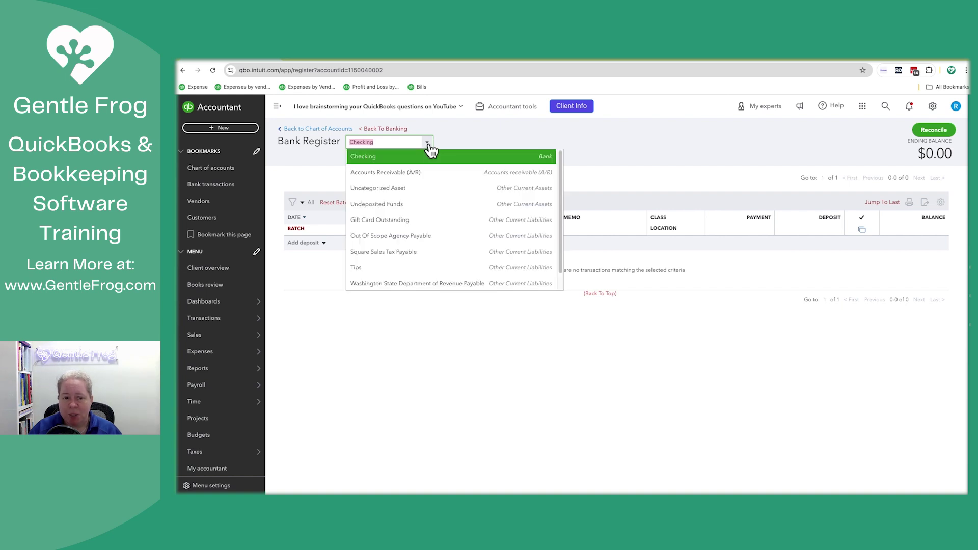
{"action": "scroll", "coordinate": [424, 221], "scroll_direction": "down", "scroll_amount": 1}
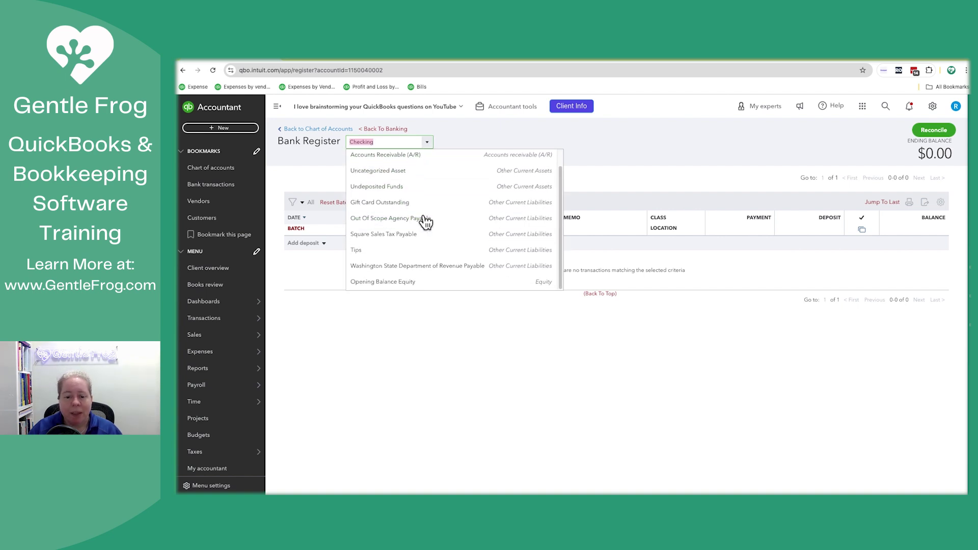
{"action": "scroll", "coordinate": [425, 222], "scroll_direction": "up", "scroll_amount": 1}
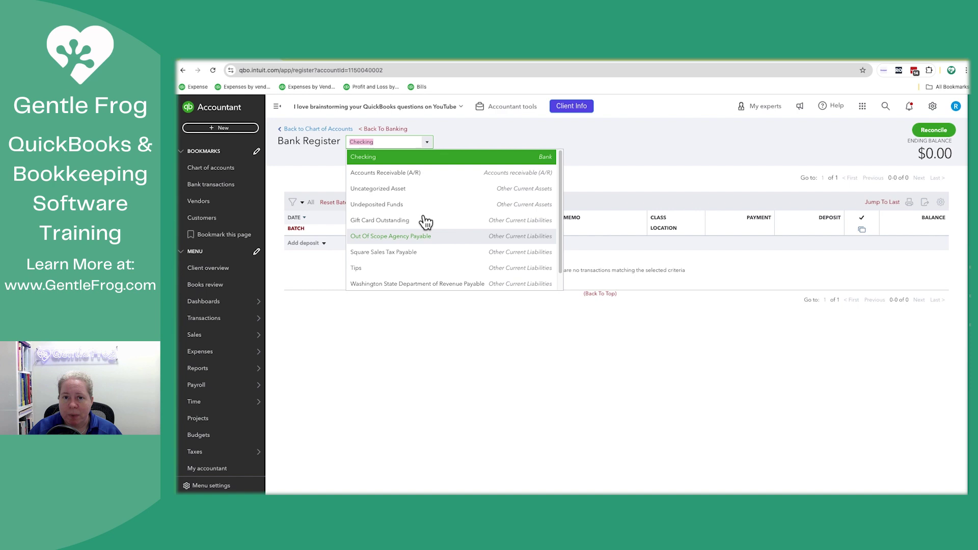
{"action": "left_click", "coordinate": [429, 347]}
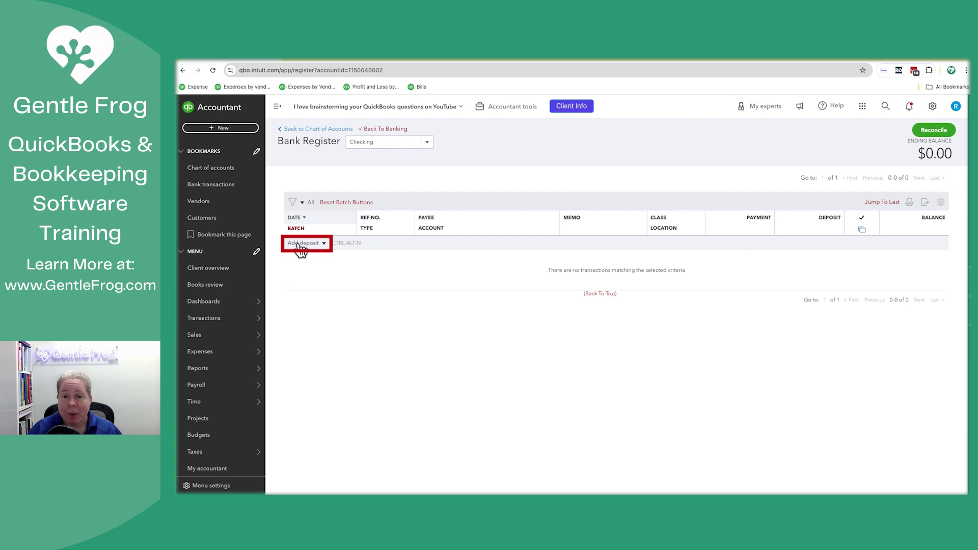
Try the Expense and Transfer entry types, then settle on a new blank deposit row dated 07/30/2024
{"action": "left_click", "coordinate": [323, 244]}
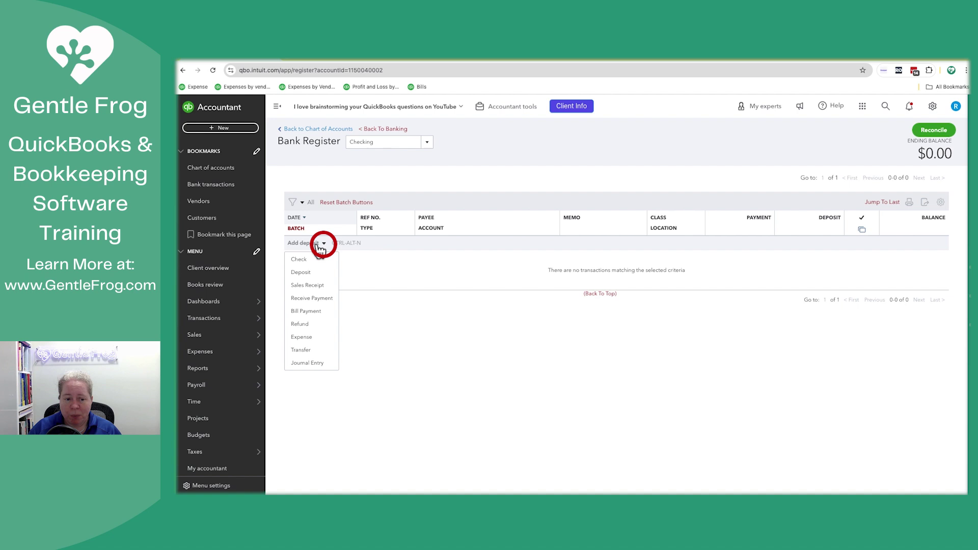
{"action": "left_click", "coordinate": [311, 273]}
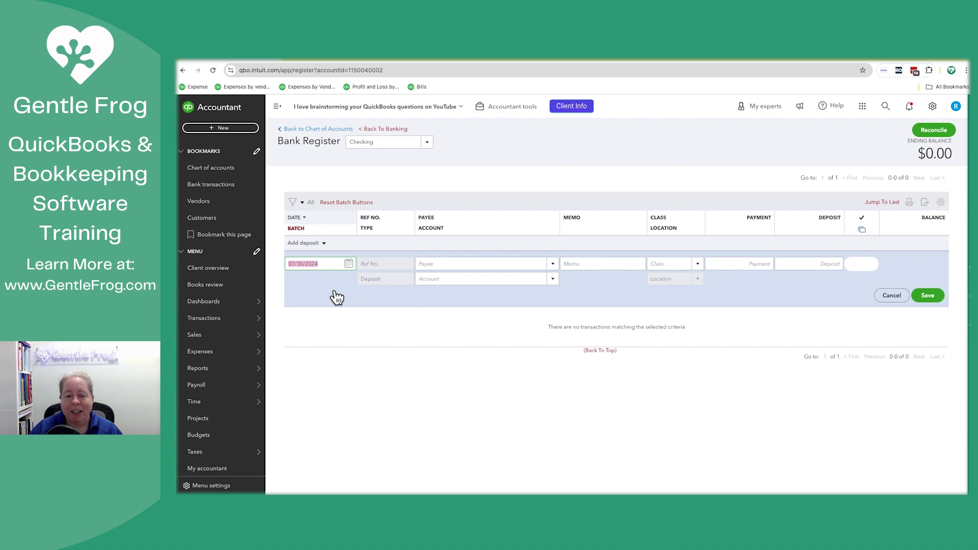
{"action": "left_click", "coordinate": [324, 244]}
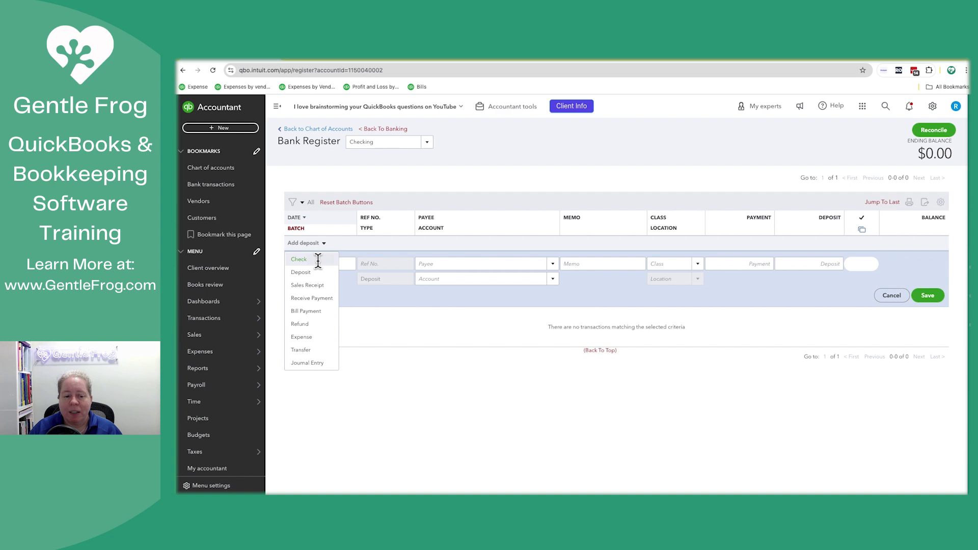
{"action": "left_click", "coordinate": [318, 260]}
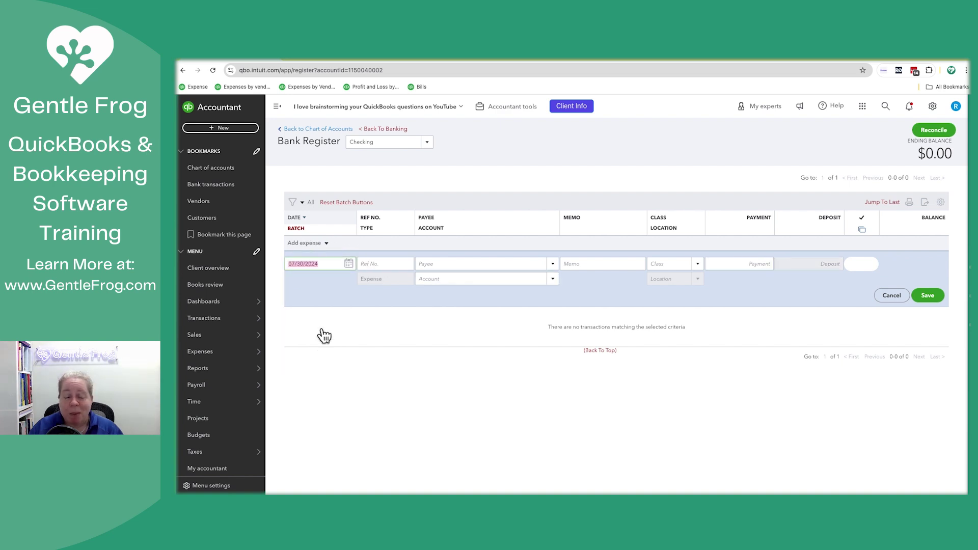
{"action": "left_click", "coordinate": [326, 245]}
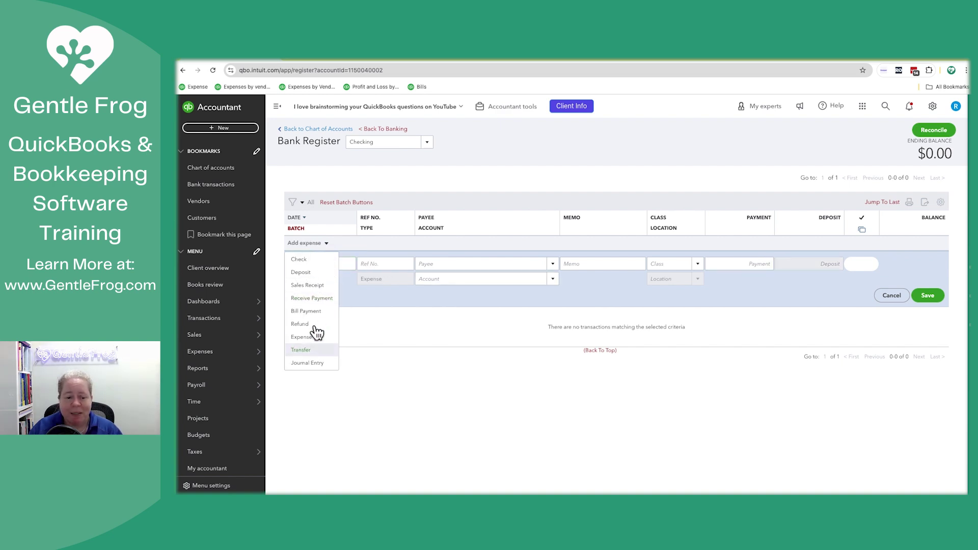
{"action": "left_click", "coordinate": [311, 349]}
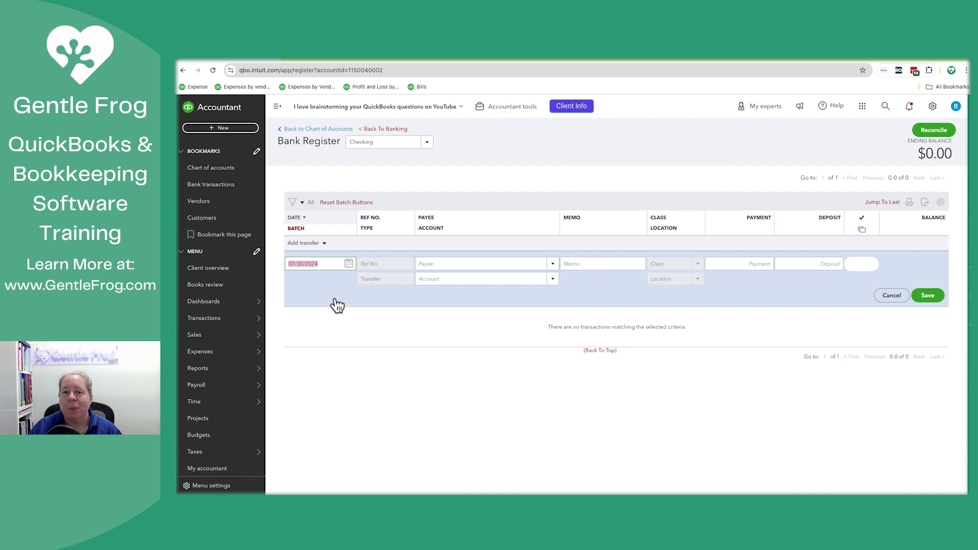
{"action": "left_click", "coordinate": [324, 244]}
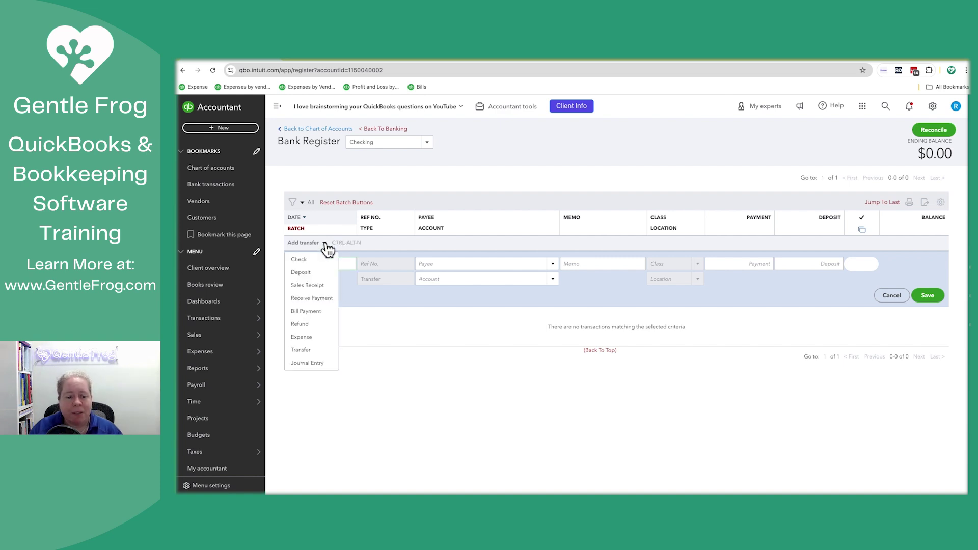
{"action": "left_click", "coordinate": [315, 273]}
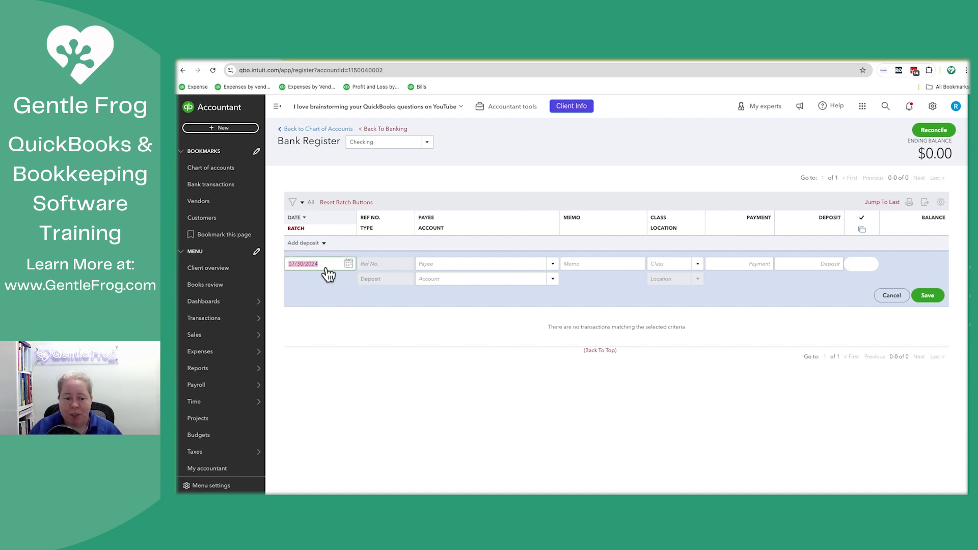
Enter the deposit date 02/01/2024 and a Deposit amount of 1,000.00
{"action": "left_click", "coordinate": [349, 264]}
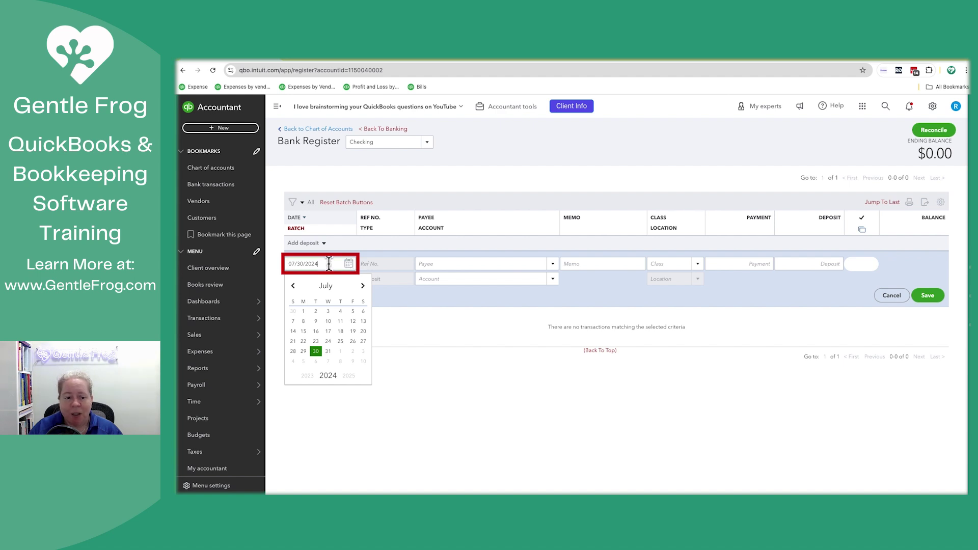
{"action": "left_click_drag", "start_coordinate": [329, 264], "coordinate": [275, 264]}
{"action": "type", "text": "0201"}
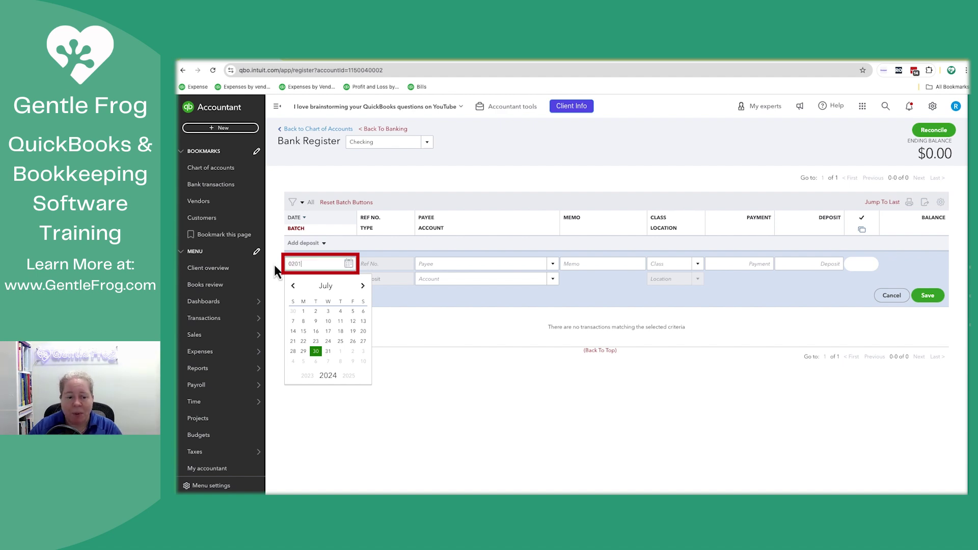
{"action": "type", "text": "24"}
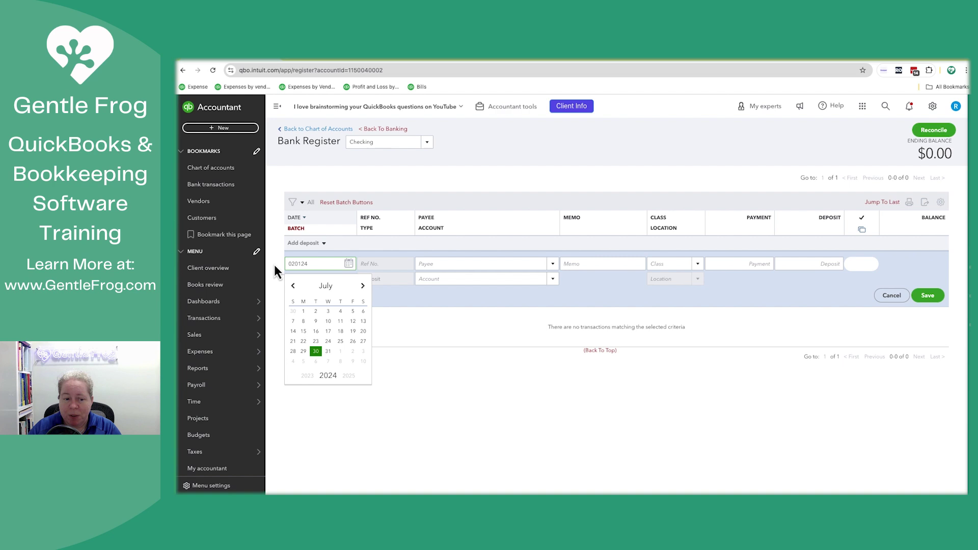
{"action": "key", "text": "Tab"}
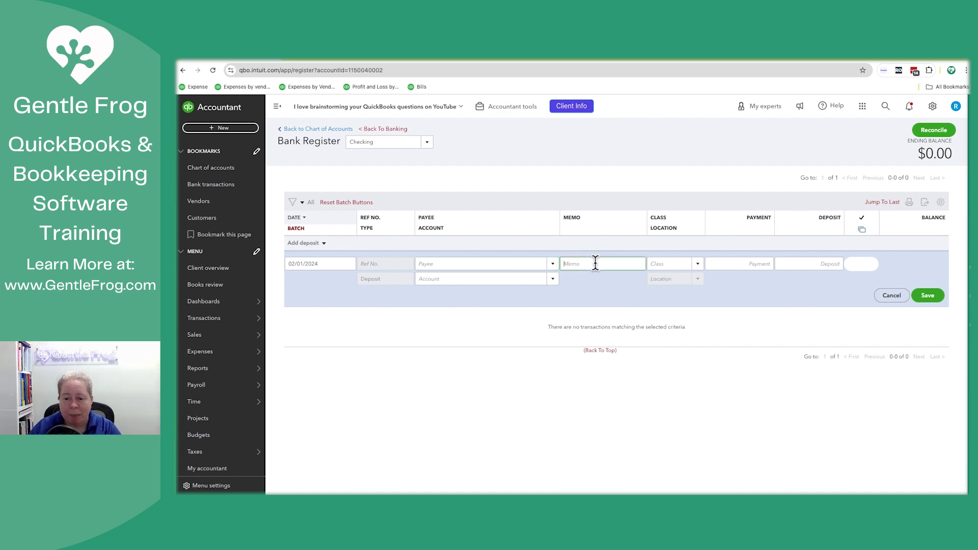
{"action": "left_click", "coordinate": [659, 263]}
{"action": "left_click", "coordinate": [759, 264]}
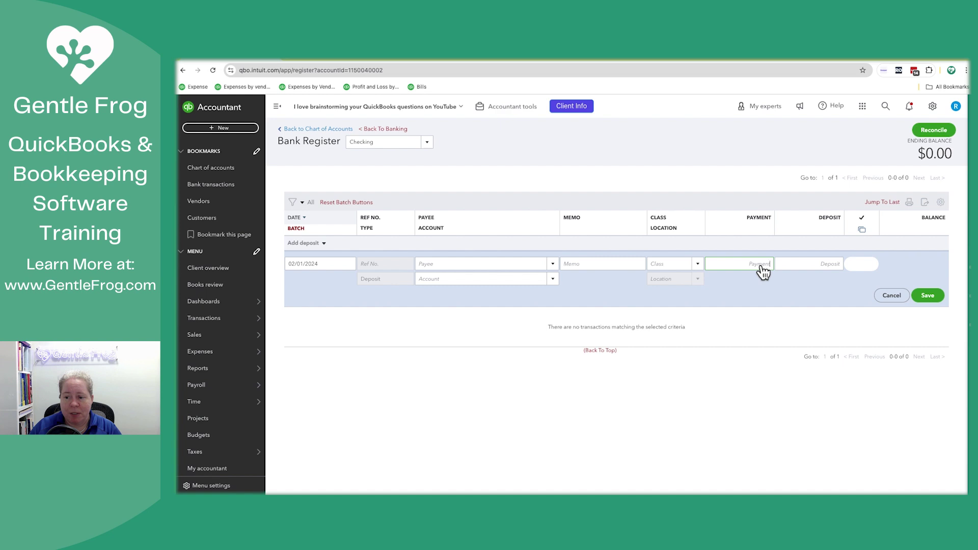
{"action": "left_click", "coordinate": [812, 265]}
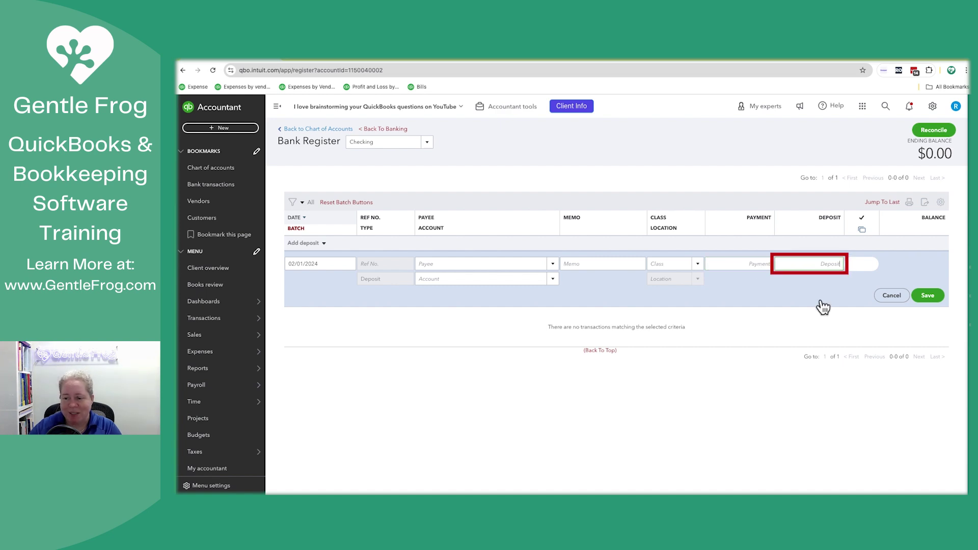
{"action": "type", "text": "1,000.00"}
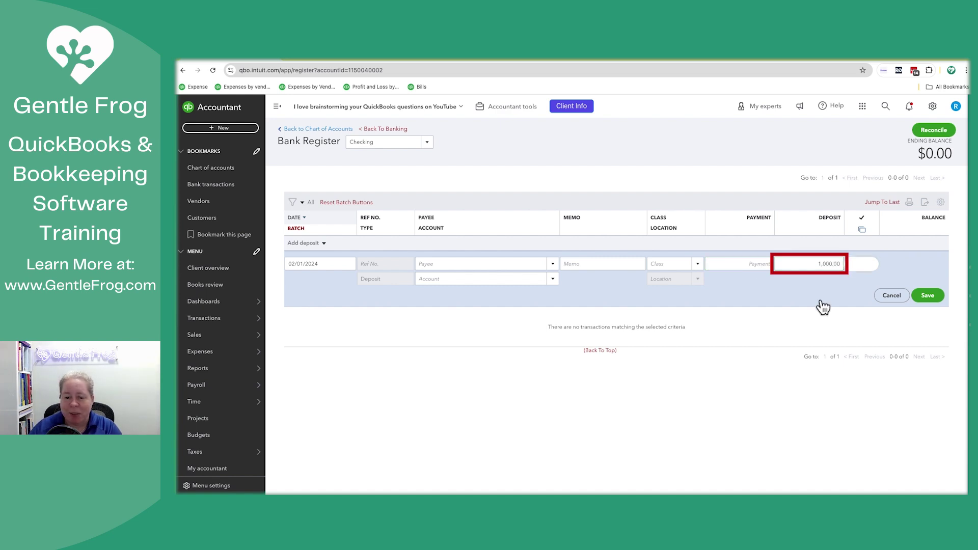
{"action": "left_click", "coordinate": [928, 296]}
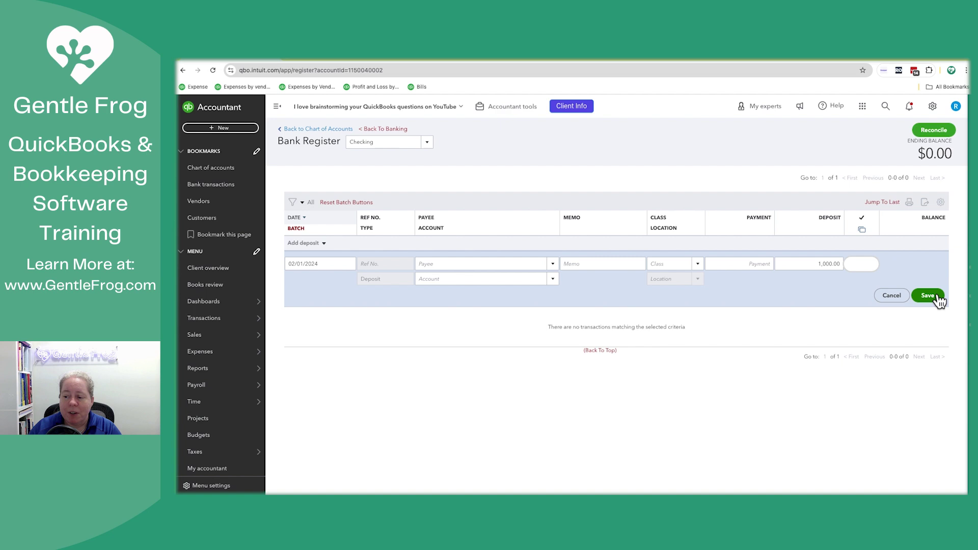
{"action": "left_click", "coordinate": [928, 296]}
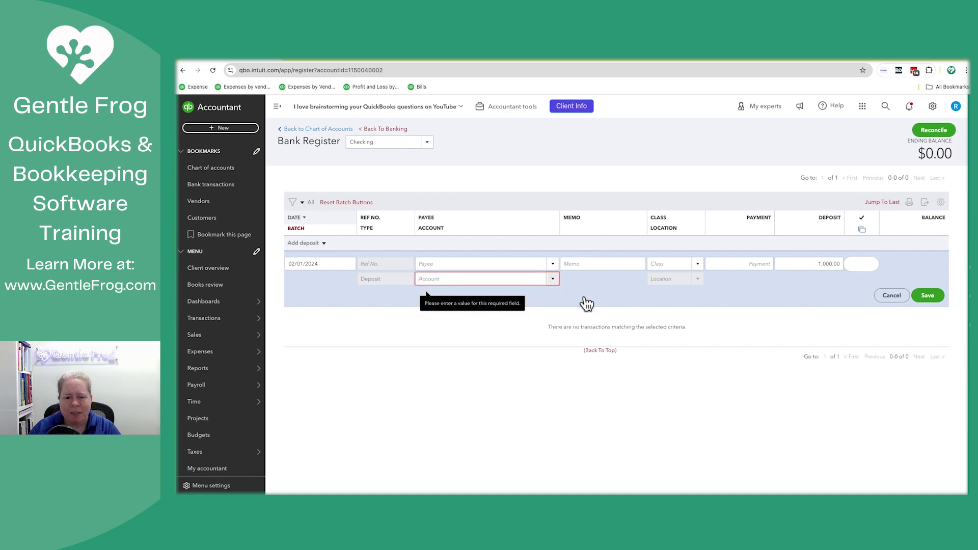
Code the $1,000 deposit to the Services account and save it
{"action": "left_click", "coordinate": [554, 284]}
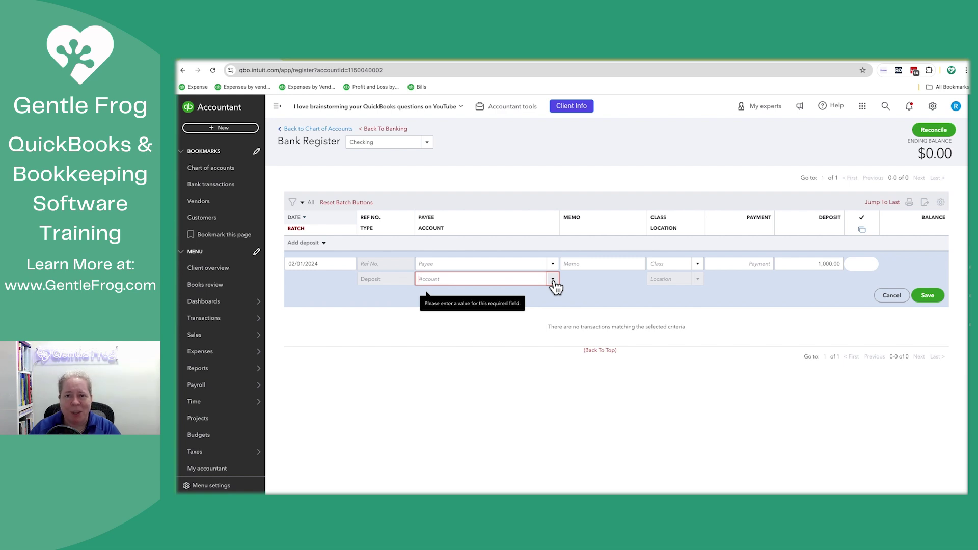
{"action": "left_click", "coordinate": [554, 282]}
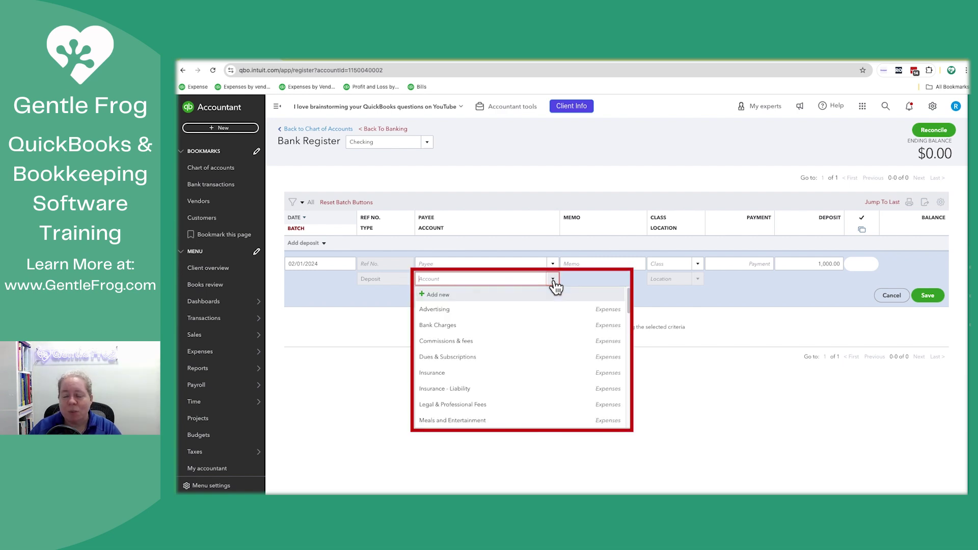
{"action": "scroll", "coordinate": [541, 356], "scroll_direction": "down", "scroll_amount": 5}
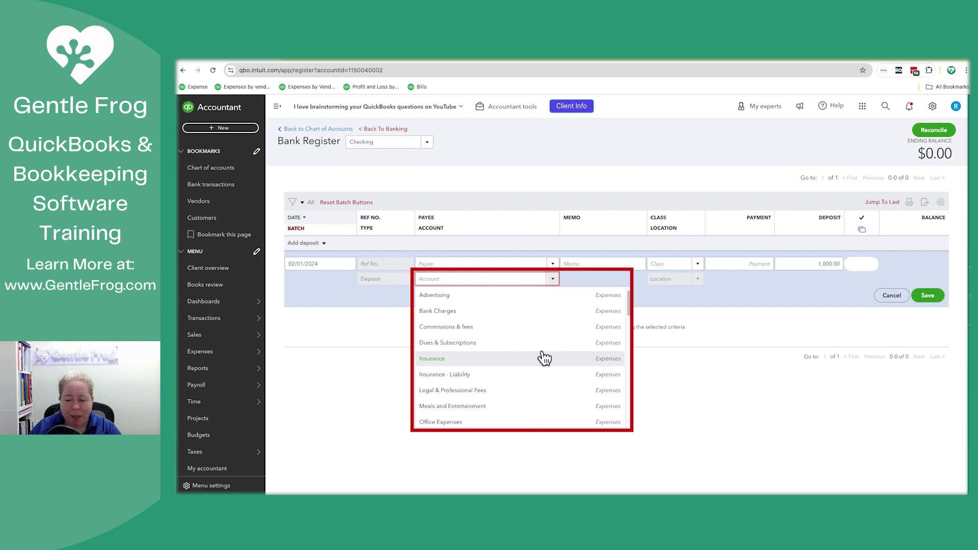
{"action": "scroll", "coordinate": [544, 358], "scroll_direction": "down", "scroll_amount": 5}
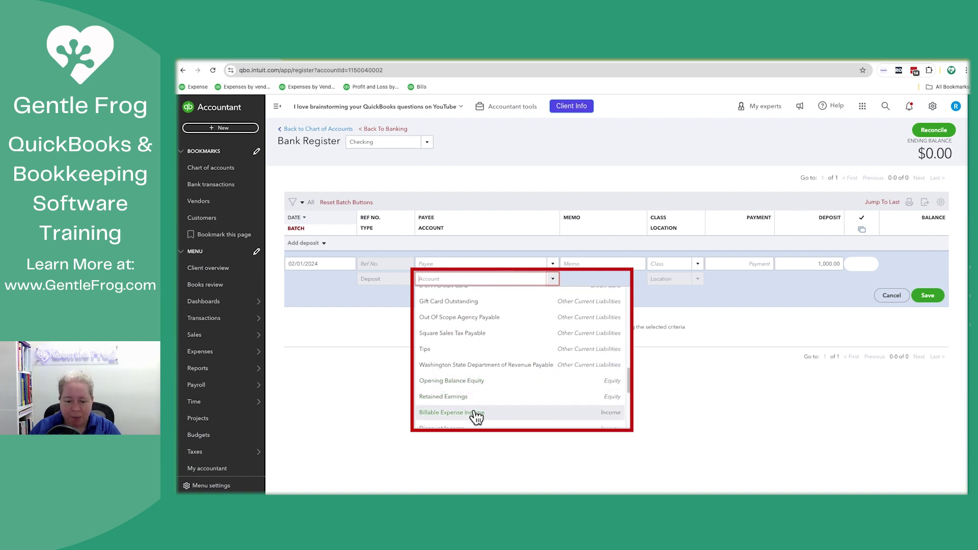
{"action": "scroll", "coordinate": [474, 415], "scroll_direction": "down", "scroll_amount": 1}
{"action": "scroll", "coordinate": [474, 417], "scroll_direction": "down", "scroll_amount": 1}
{"action": "left_click", "coordinate": [453, 421]}
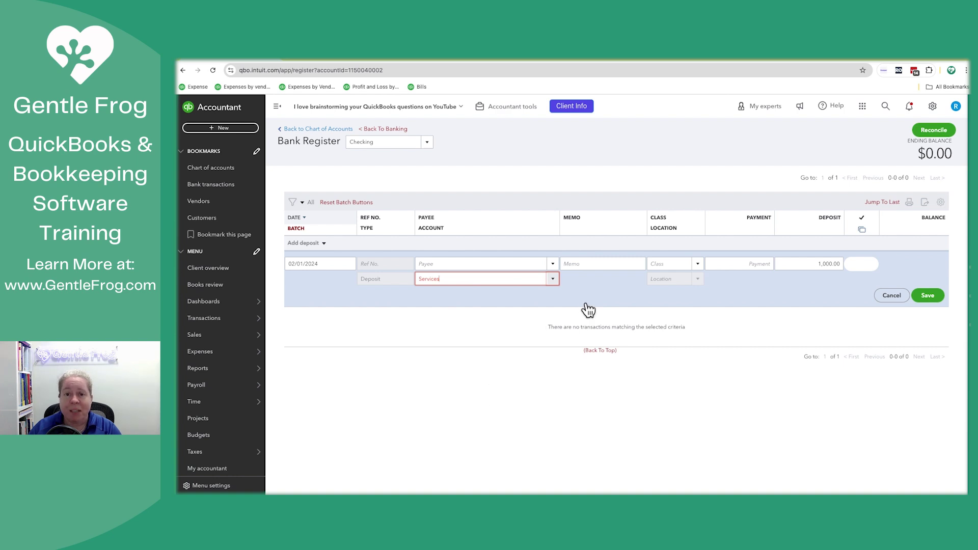
{"action": "left_click", "coordinate": [932, 297]}
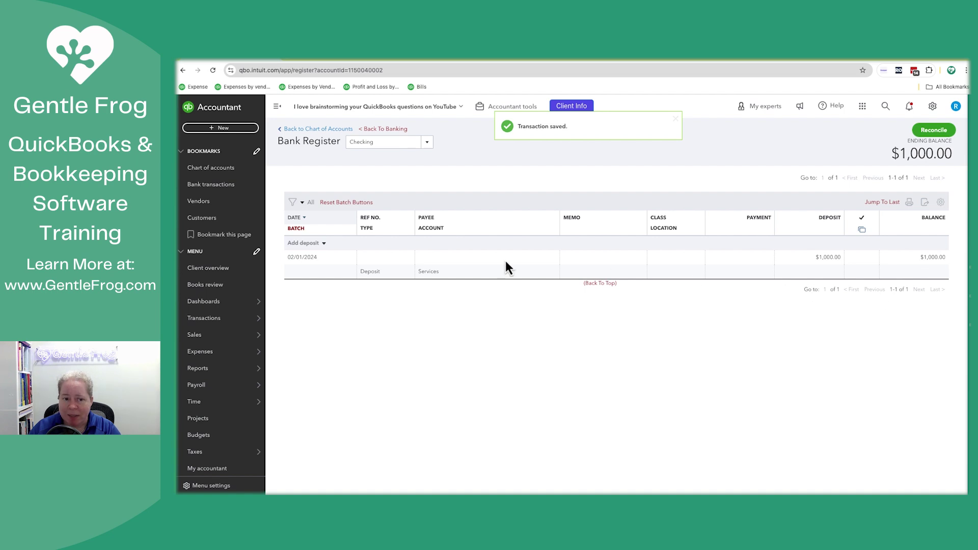
Start a new expense dated 03/01/2024 with payee Adobe and a 20 payment
{"action": "left_click", "coordinate": [324, 245]}
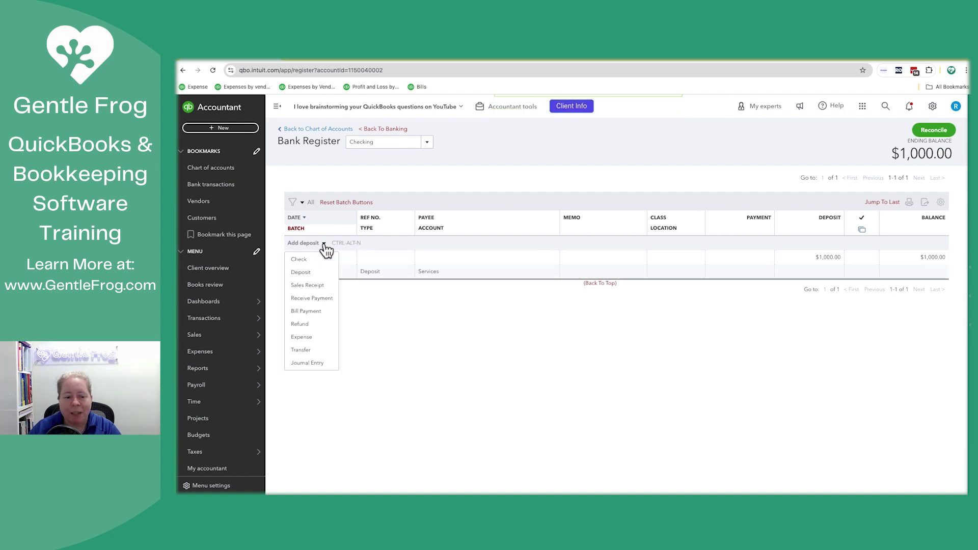
{"action": "left_click", "coordinate": [312, 338]}
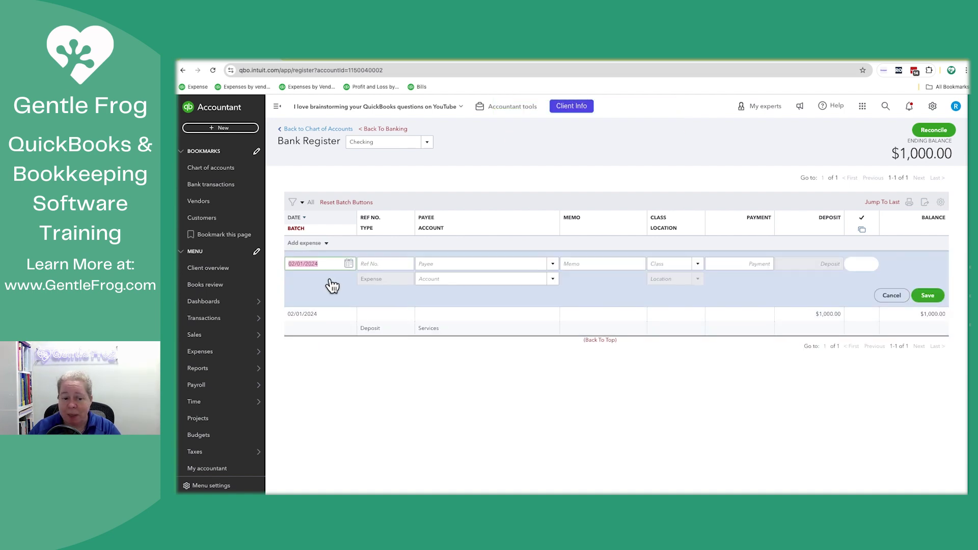
{"action": "type", "text": "03/0"}
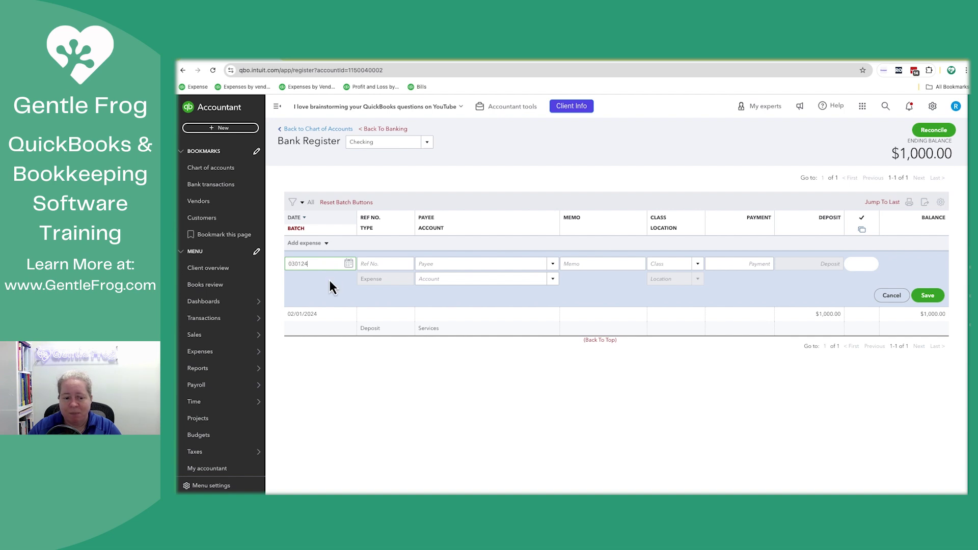
{"action": "type", "text": "1"}
{"action": "key", "text": "Tab"}
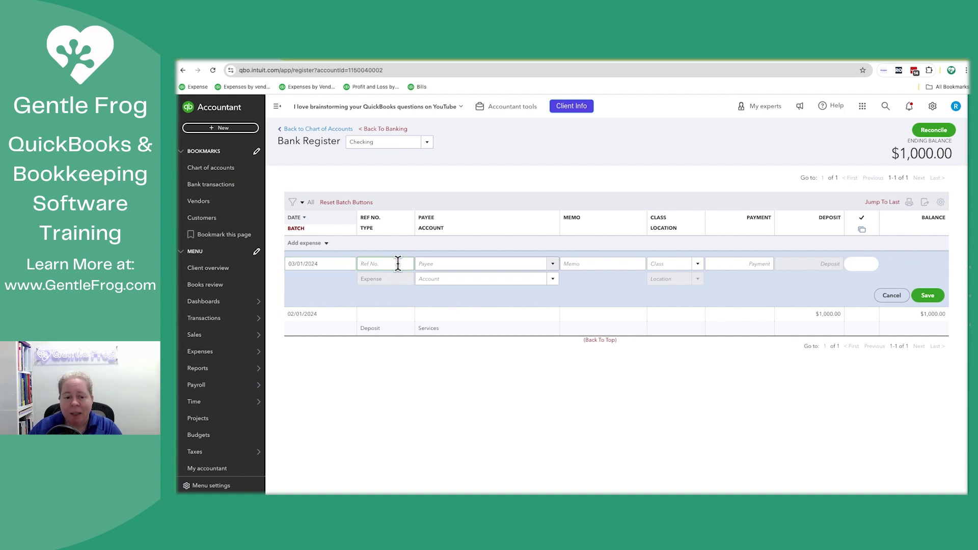
{"action": "key", "text": "Tab"}
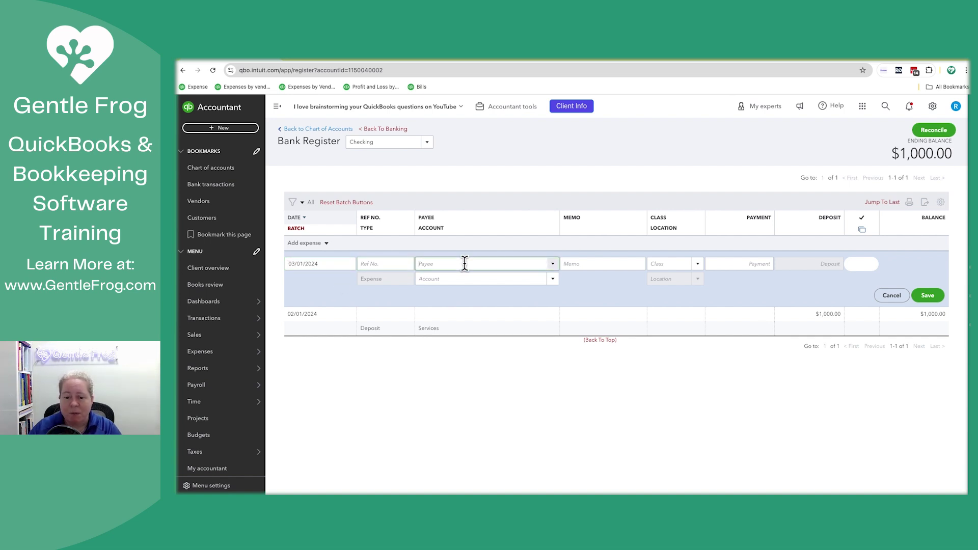
{"action": "left_click", "coordinate": [553, 264]}
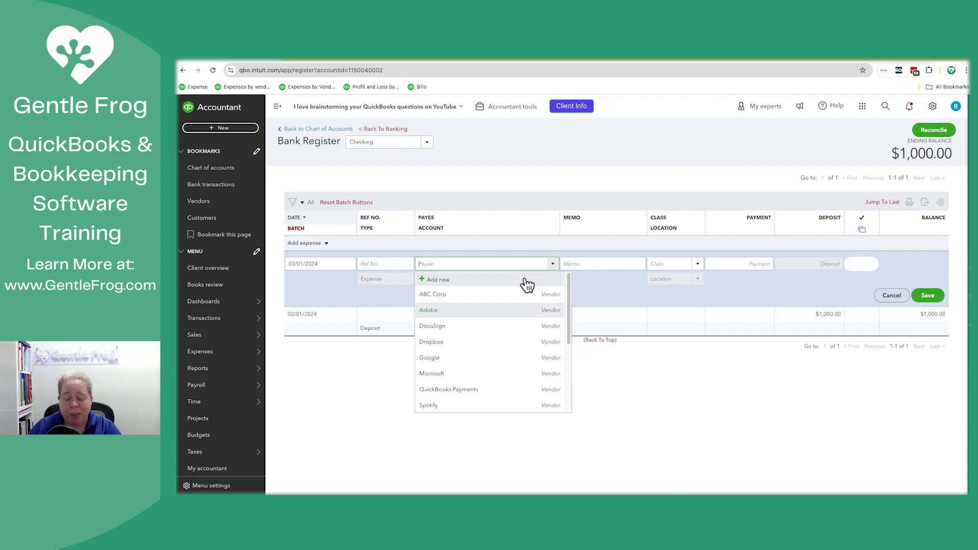
{"action": "left_click", "coordinate": [469, 315]}
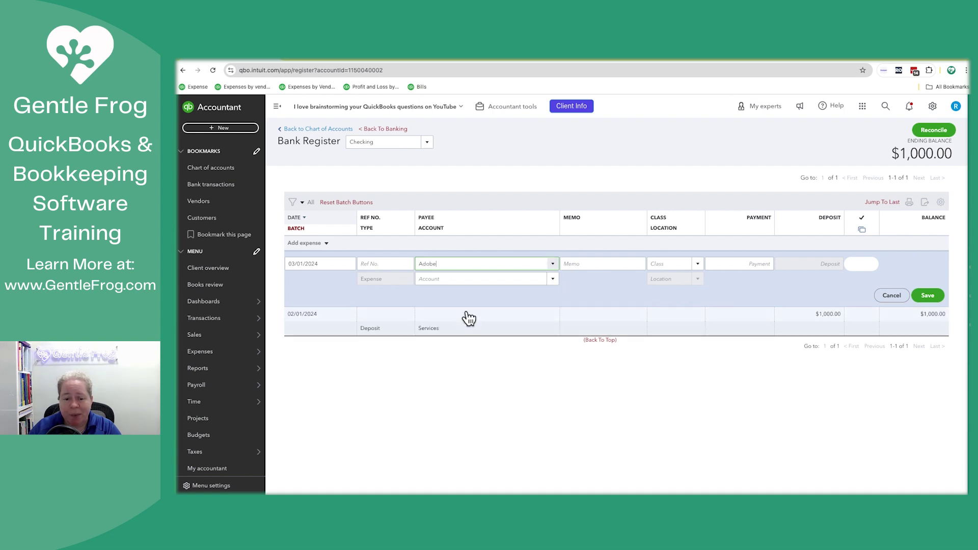
{"action": "left_click", "coordinate": [733, 264]}
{"action": "type", "text": "20"}
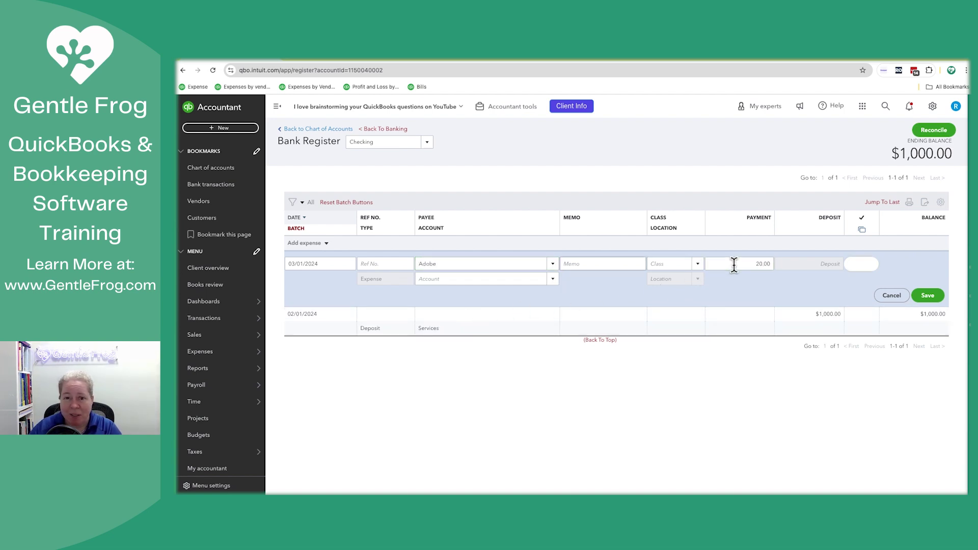
Assign the Adobe expense to Office Expenses and save it
{"action": "left_click", "coordinate": [504, 278]}
{"action": "type", "text": "Soft"}
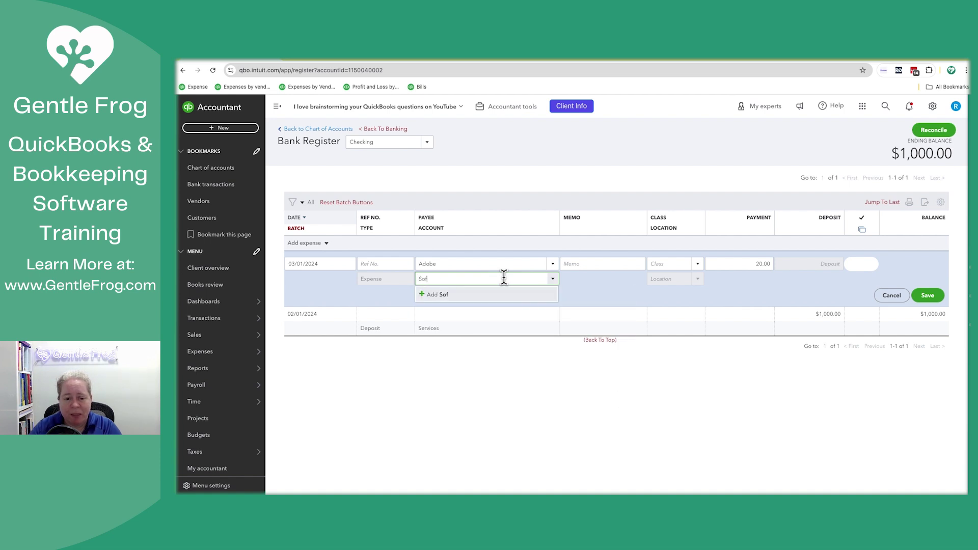
{"action": "key", "text": "BackSpace"}
{"action": "key", "text": "BackSpace"}
{"action": "key", "text": "BackSpace"}
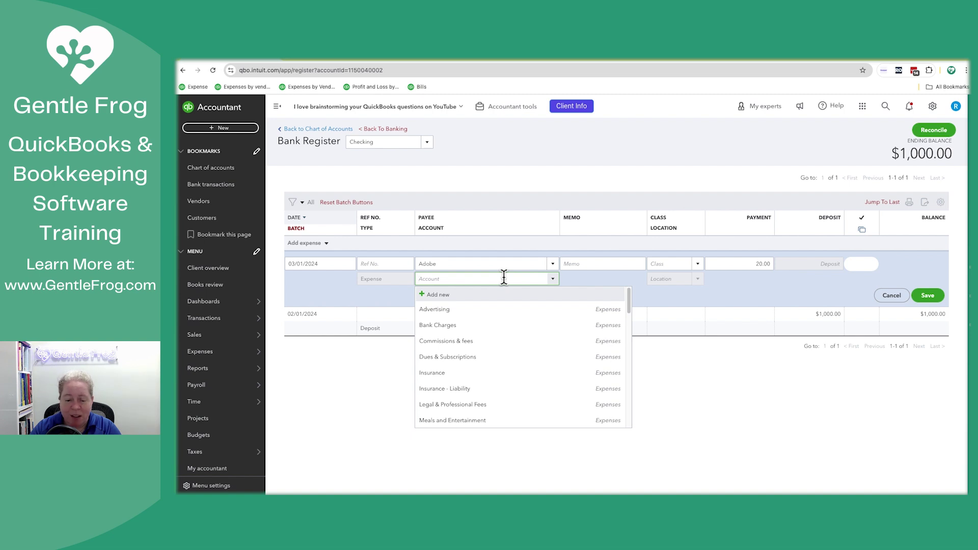
{"action": "type", "text": "office"}
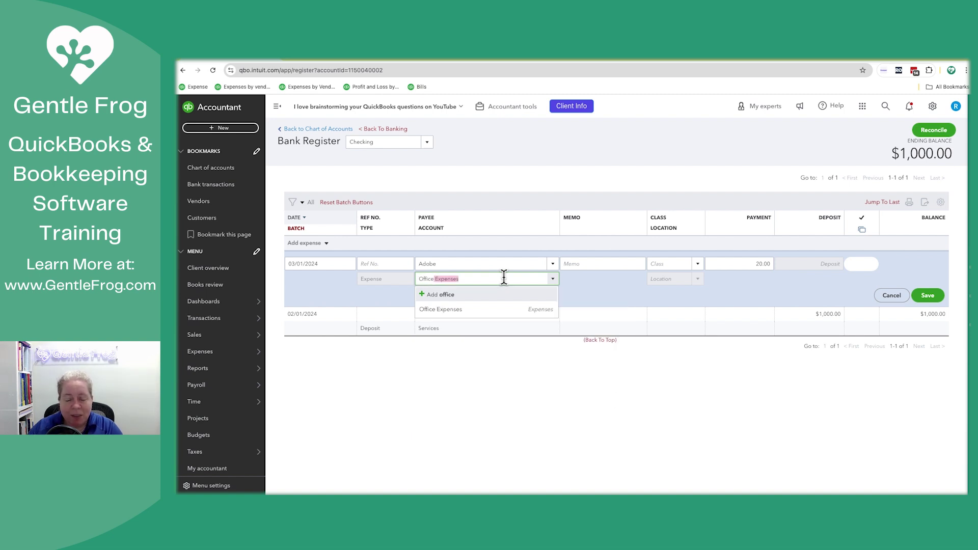
{"action": "left_click", "coordinate": [512, 314]}
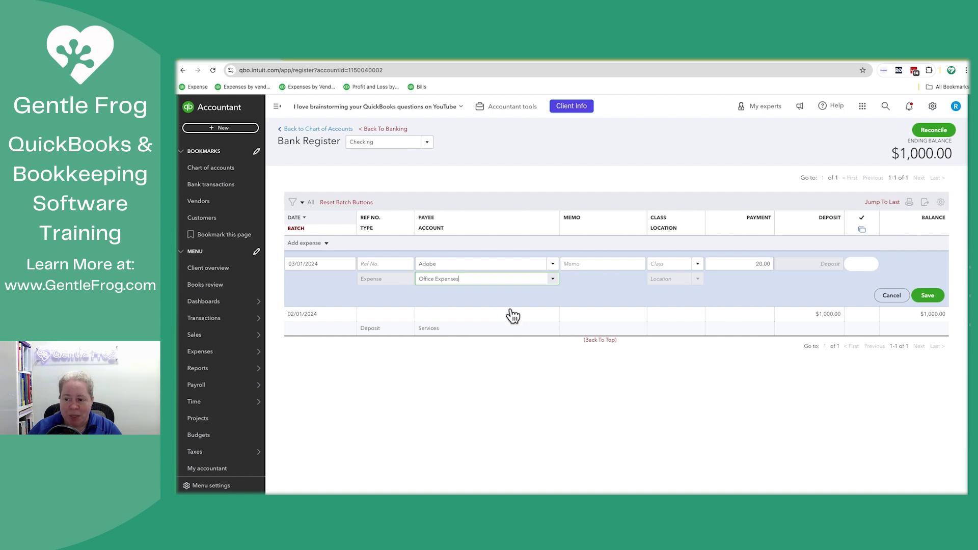
{"action": "left_click", "coordinate": [923, 298]}
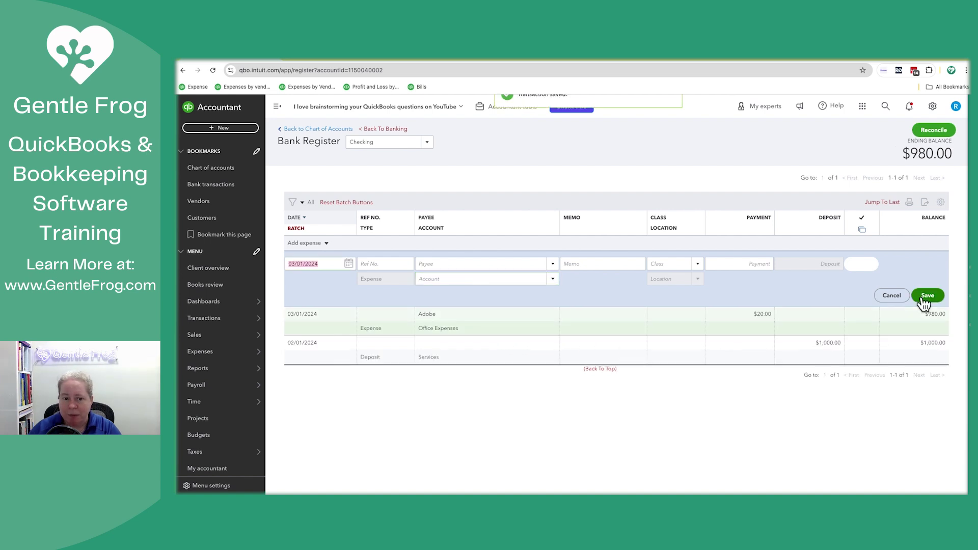
{"action": "left_click", "coordinate": [455, 169]}
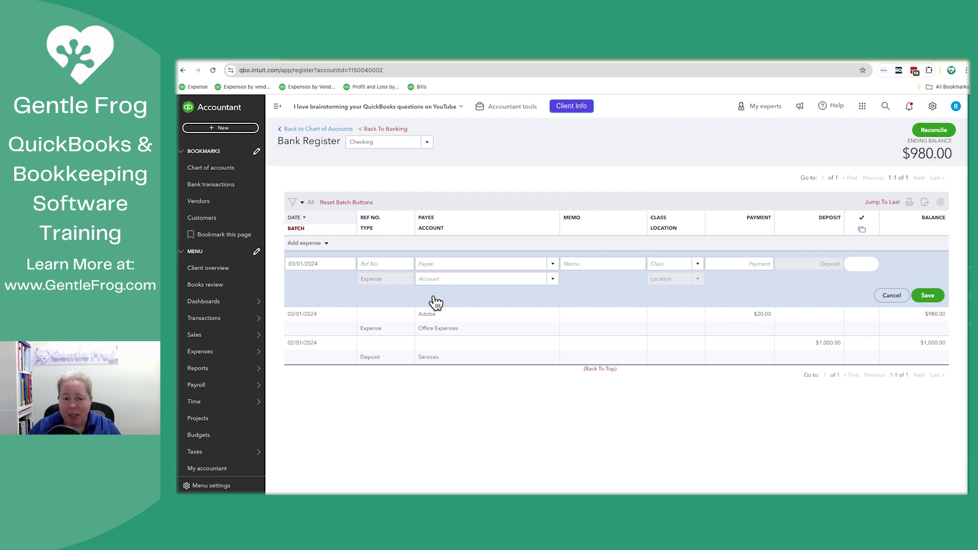
{"action": "left_click", "coordinate": [554, 281]}
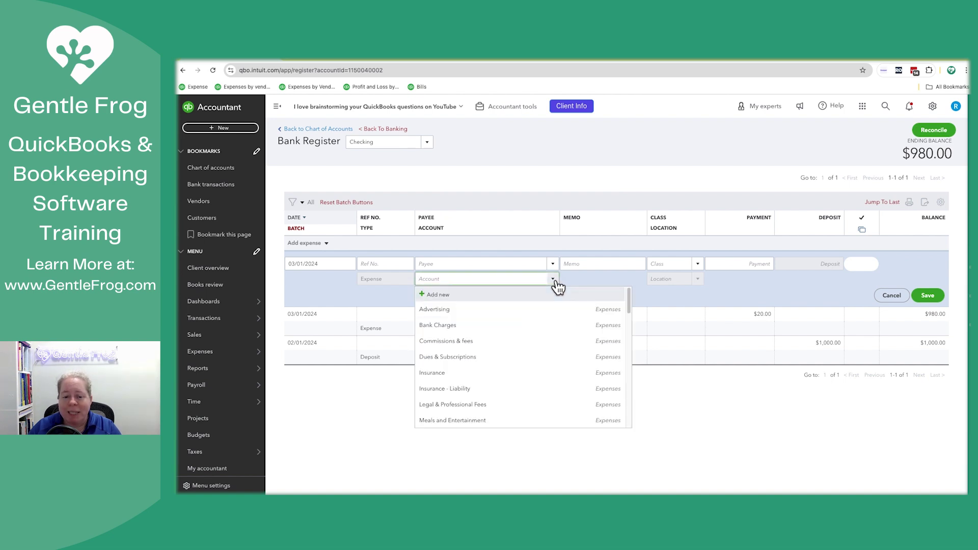
{"action": "left_click", "coordinate": [448, 296]}
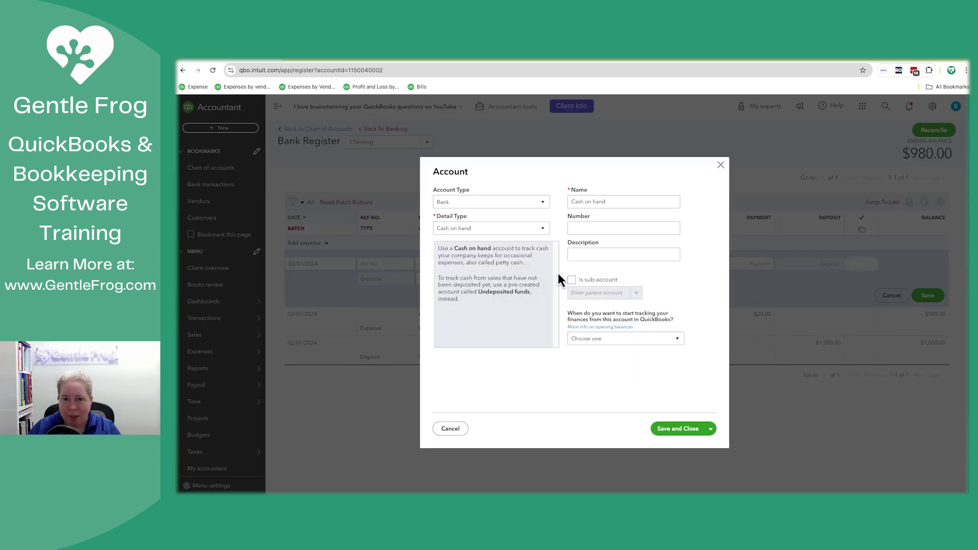
{"action": "key", "text": "Escape"}
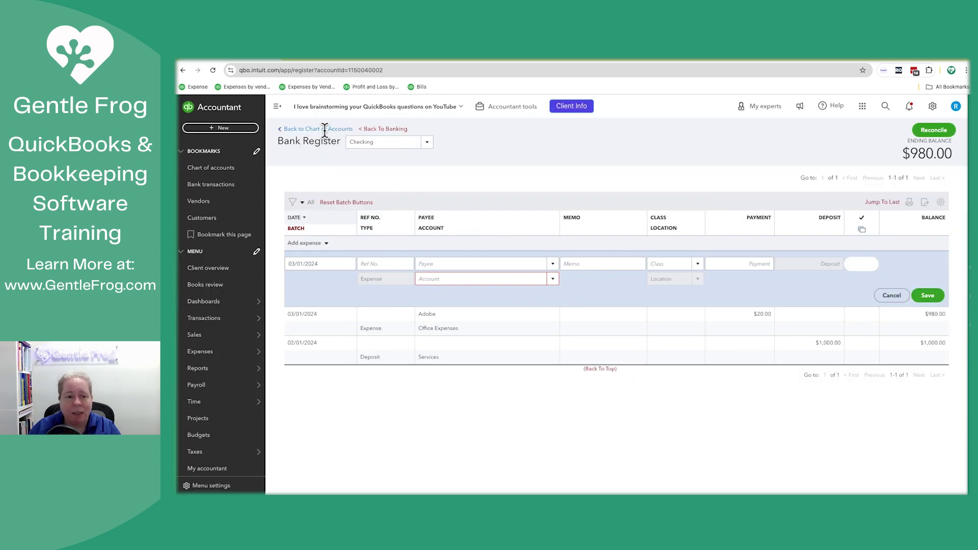
Return to the Chart of accounts, browse the new account types, then cancel without adding one
{"action": "left_click", "coordinate": [327, 134]}
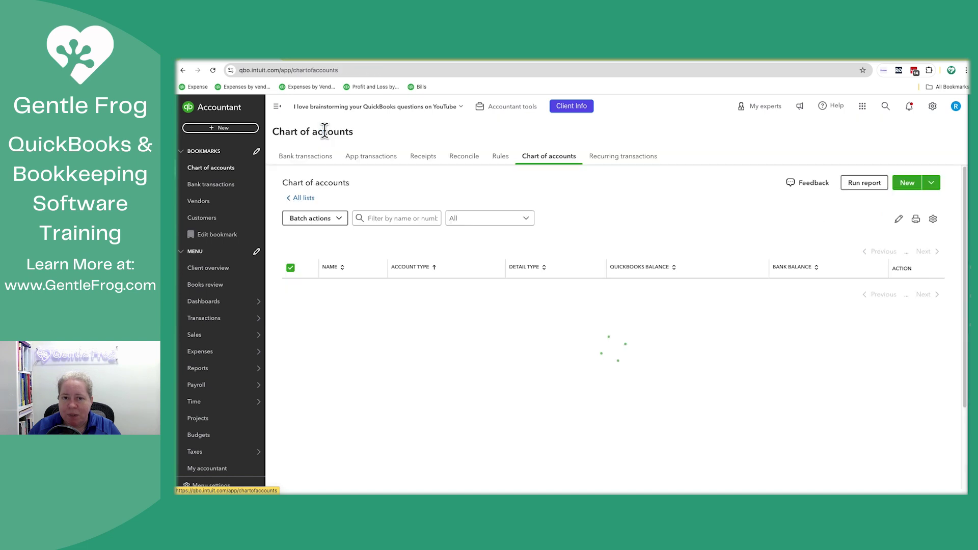
{"action": "left_click", "coordinate": [906, 185]}
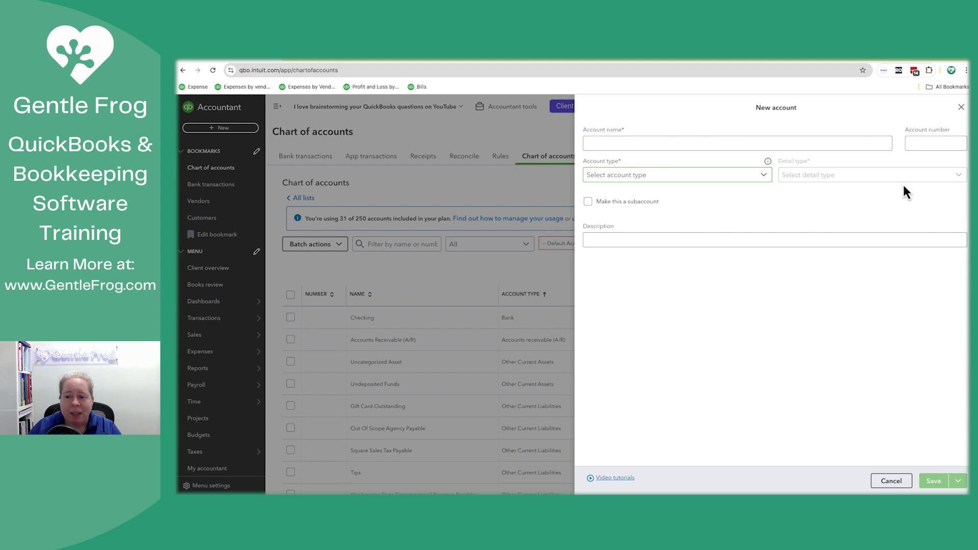
{"action": "left_click", "coordinate": [738, 178]}
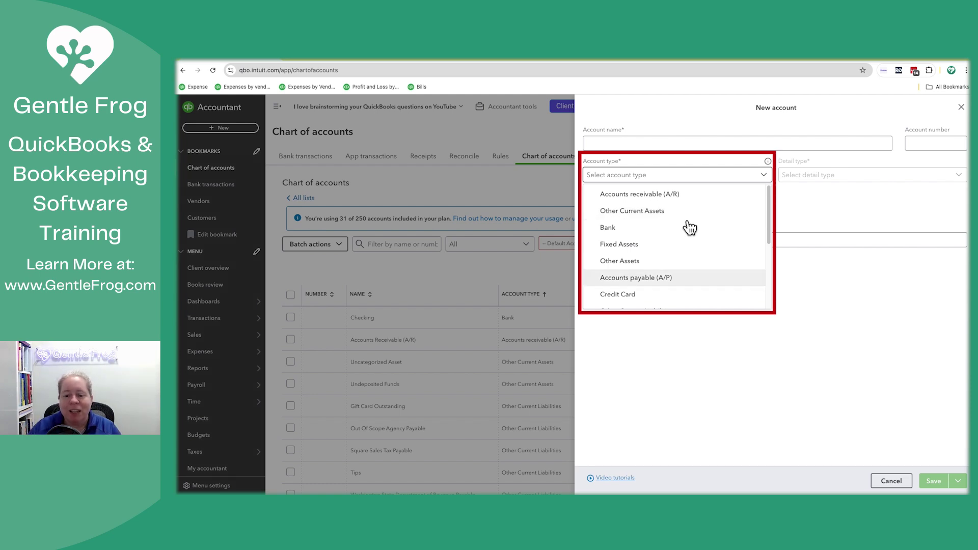
{"action": "left_click", "coordinate": [687, 363]}
{"action": "key", "text": "Escape"}
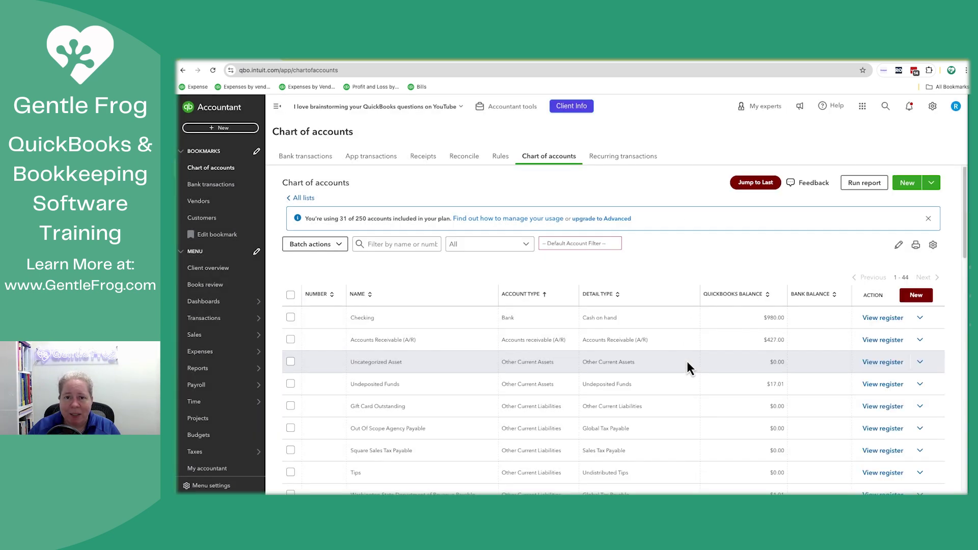